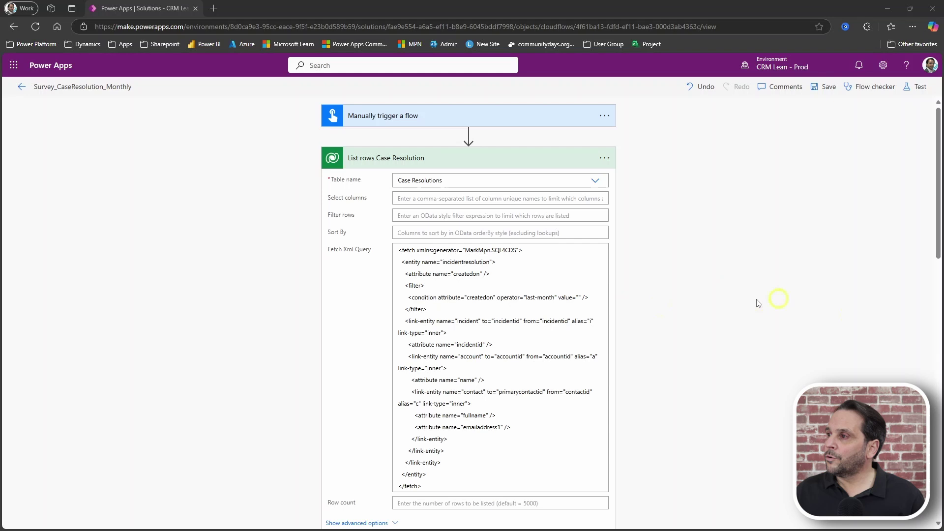
{"action": "scroll", "coordinate": [527, 376], "scroll_direction": "down", "scroll_amount": 2}
{"action": "scroll", "coordinate": [526, 376], "scroll_direction": "up", "scroll_amount": 1}
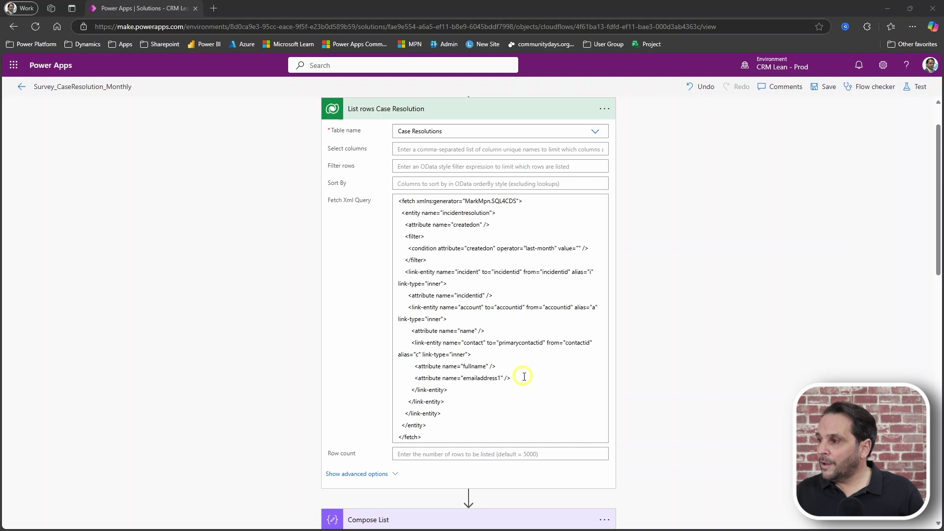
{"action": "scroll", "coordinate": [659, 345], "scroll_direction": "down", "scroll_amount": 3}
{"action": "scroll", "coordinate": [584, 344], "scroll_direction": "down", "scroll_amount": 2}
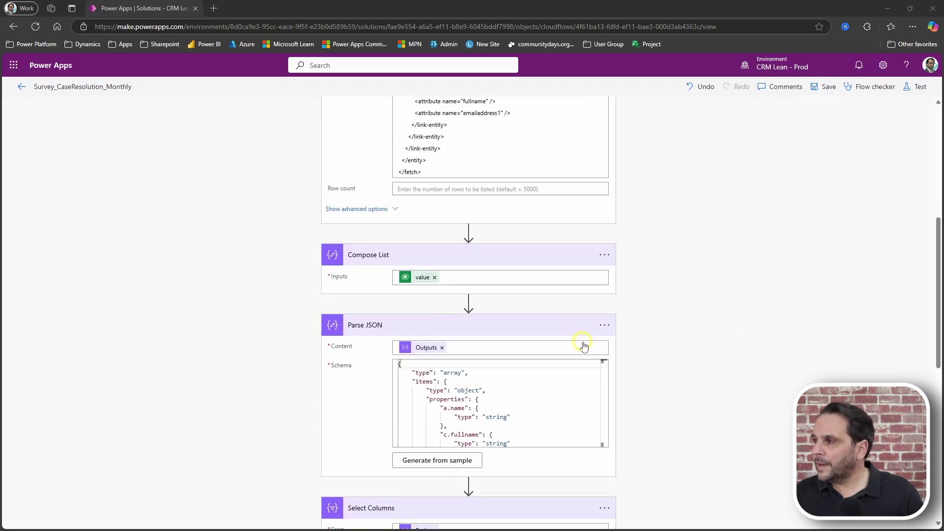
{"action": "scroll", "coordinate": [584, 344], "scroll_direction": "down", "scroll_amount": 3}
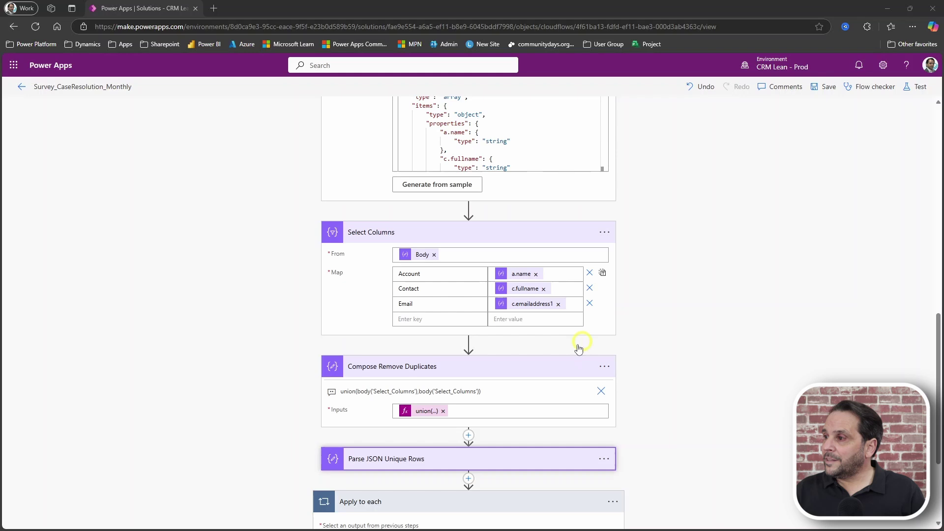
{"action": "scroll", "coordinate": [163, 402], "scroll_direction": "down", "scroll_amount": 2}
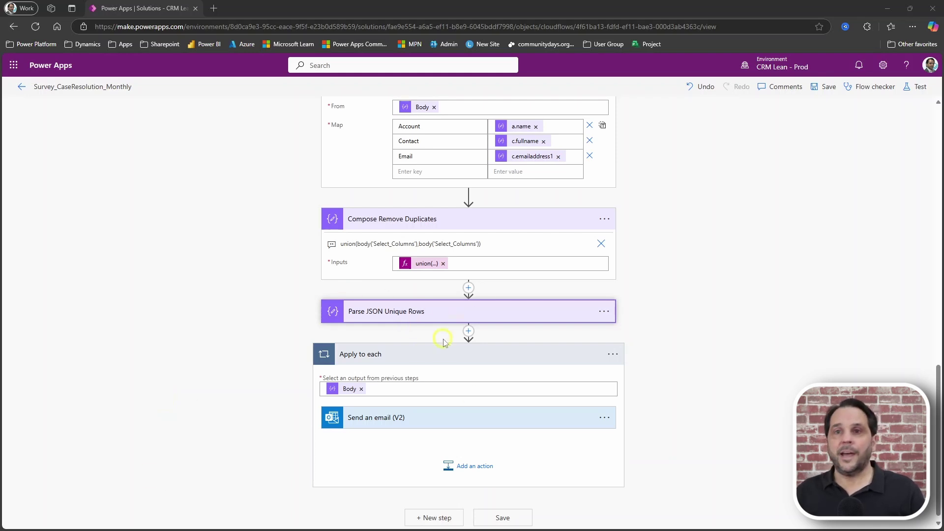
{"action": "scroll", "coordinate": [316, 376], "scroll_direction": "down", "scroll_amount": 1}
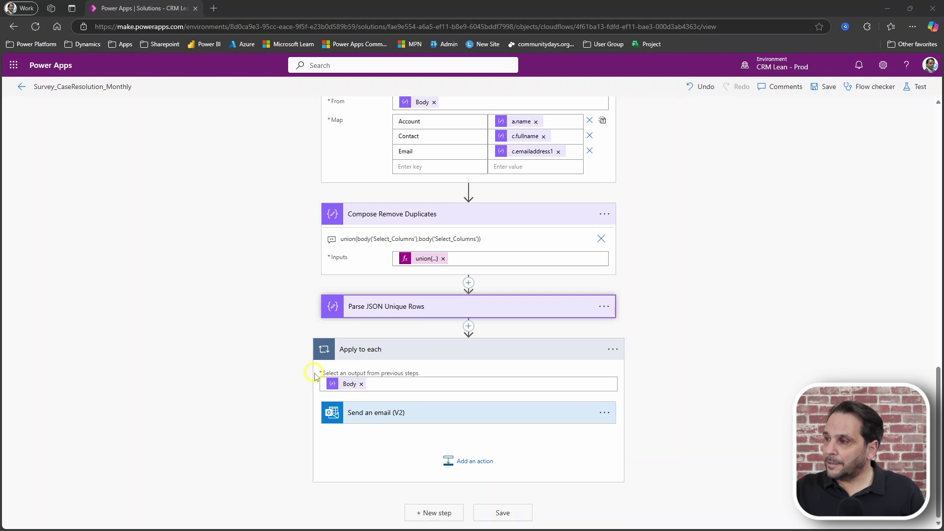